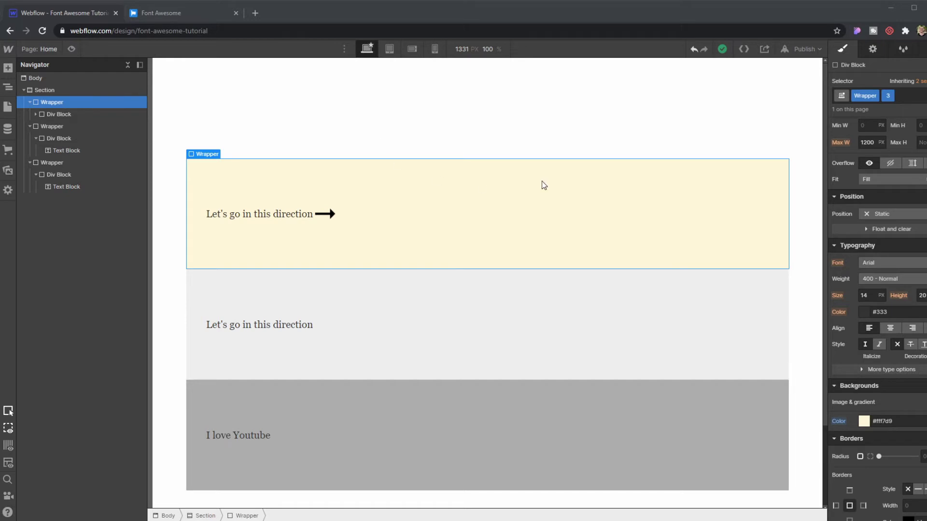
Place the 40 px black arrow image right after the first row's 'Let's go in this direction' text.
{"action": "left_click_drag", "start_coordinate": [333, 212], "coordinate": [327, 217]}
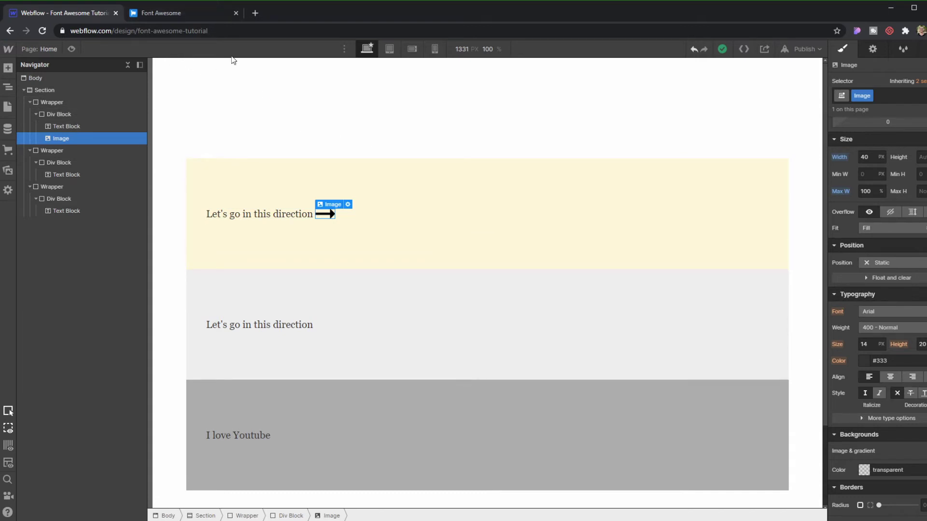
Open Font Awesome's 'Hosting Font Awesome Yourself' guide from Start for Free and the Download tile.
{"action": "left_click", "coordinate": [177, 13]}
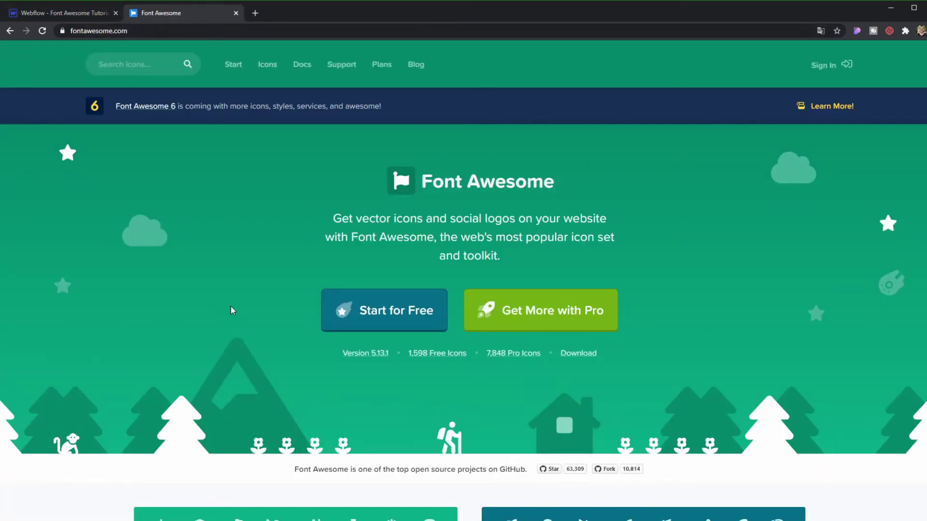
{"action": "left_click", "coordinate": [405, 317]}
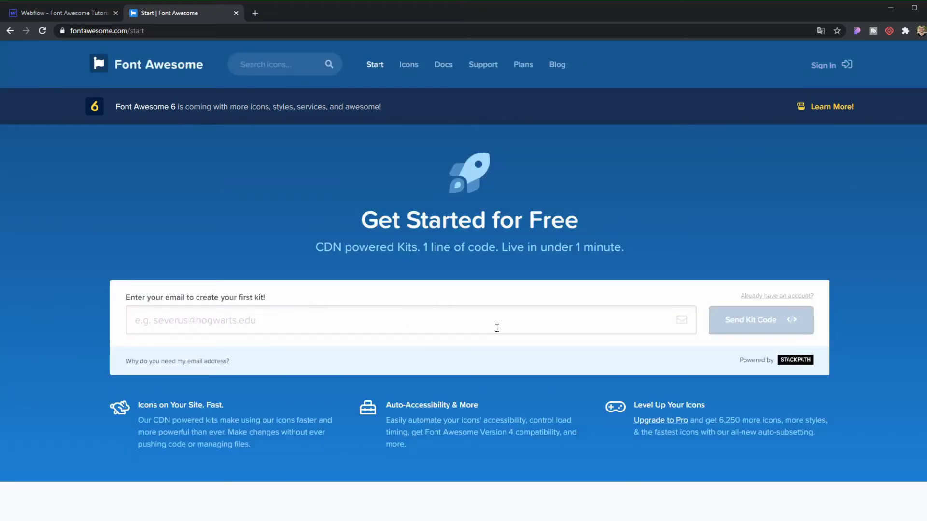
{"action": "scroll", "coordinate": [499, 309], "scroll_direction": "down", "scroll_amount": 5}
{"action": "left_click", "coordinate": [294, 345]}
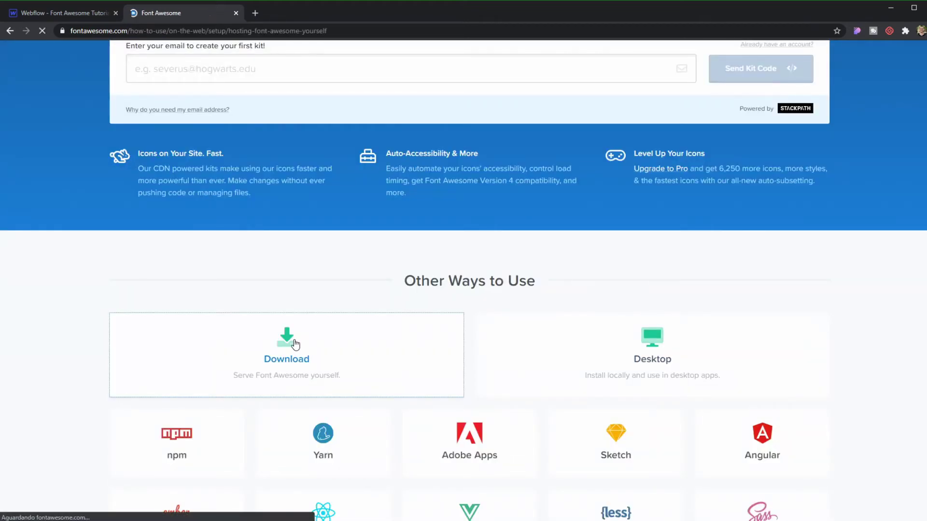
{"action": "scroll", "coordinate": [338, 323], "scroll_direction": "down", "scroll_amount": 5}
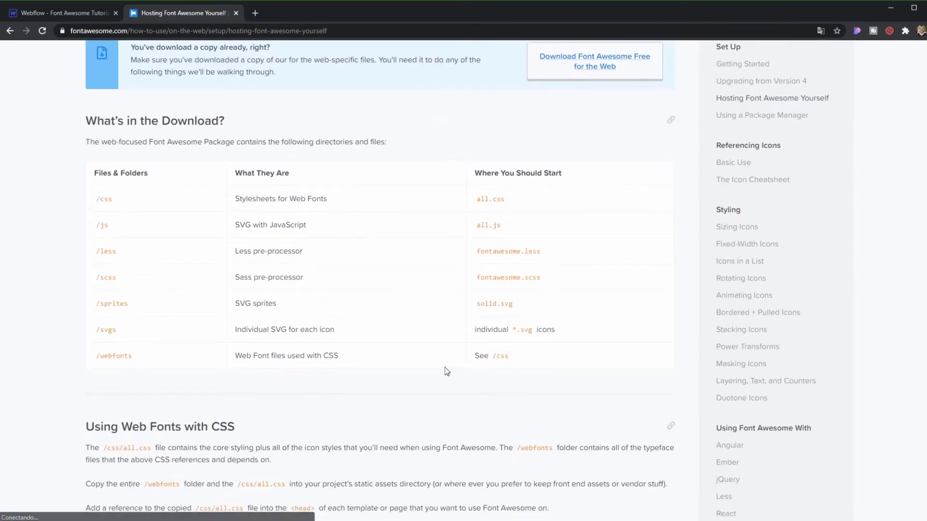
{"action": "scroll", "coordinate": [409, 256], "scroll_direction": "up", "scroll_amount": 2}
{"action": "scroll", "coordinate": [410, 256], "scroll_direction": "up", "scroll_amount": 2}
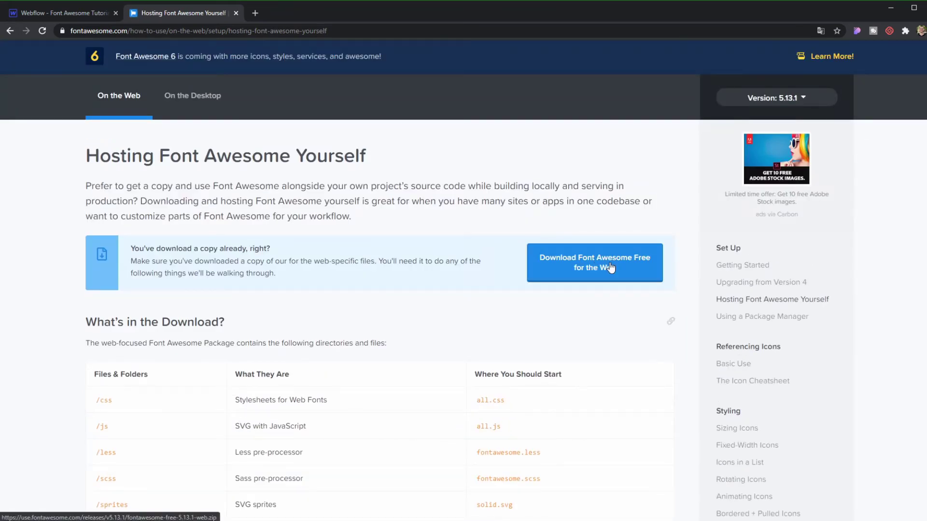
{"action": "left_click", "coordinate": [67, 13]}
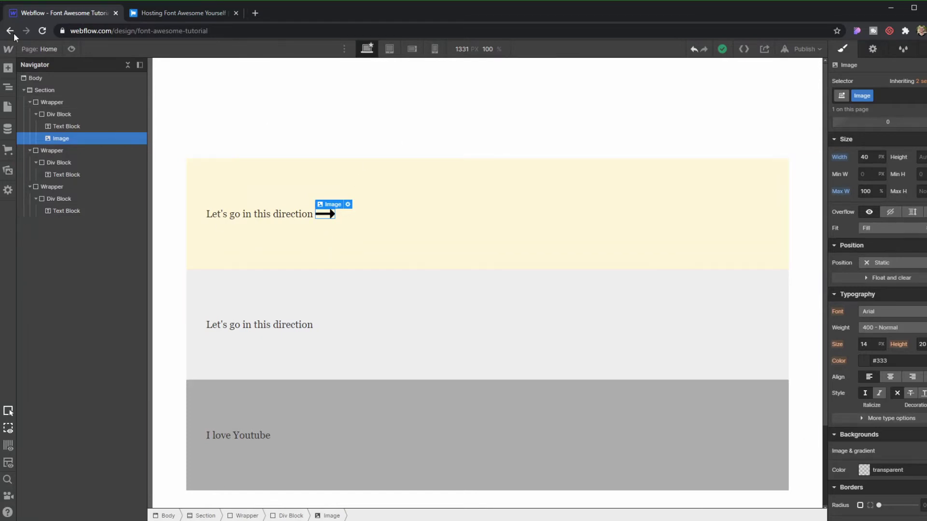
Confirm Project Settings > Fonts lists three installed Font Awesome 5 custom fonts, then return to the Designer.
{"action": "mouse_move", "coordinate": [8, 48]}
{"action": "left_click", "coordinate": [75, 77]}
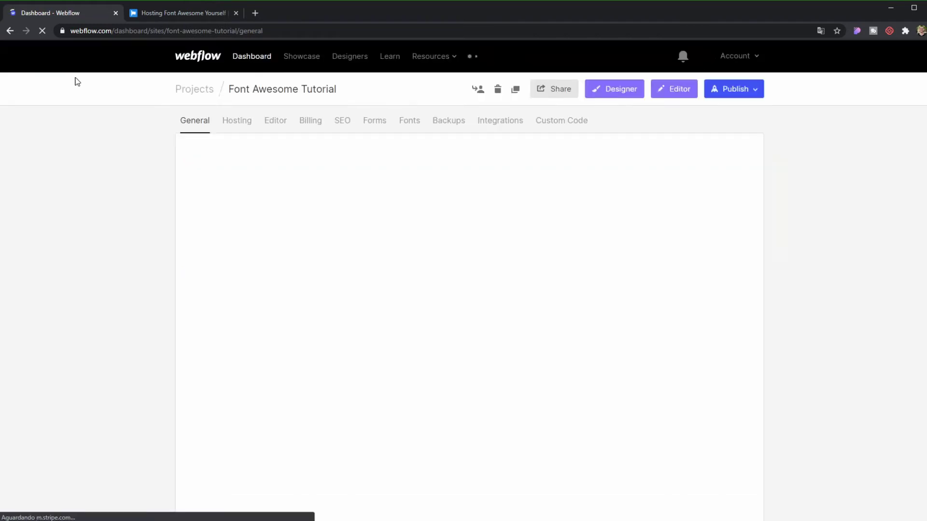
{"action": "left_click", "coordinate": [408, 121]}
{"action": "scroll", "coordinate": [488, 258], "scroll_direction": "down", "scroll_amount": 3}
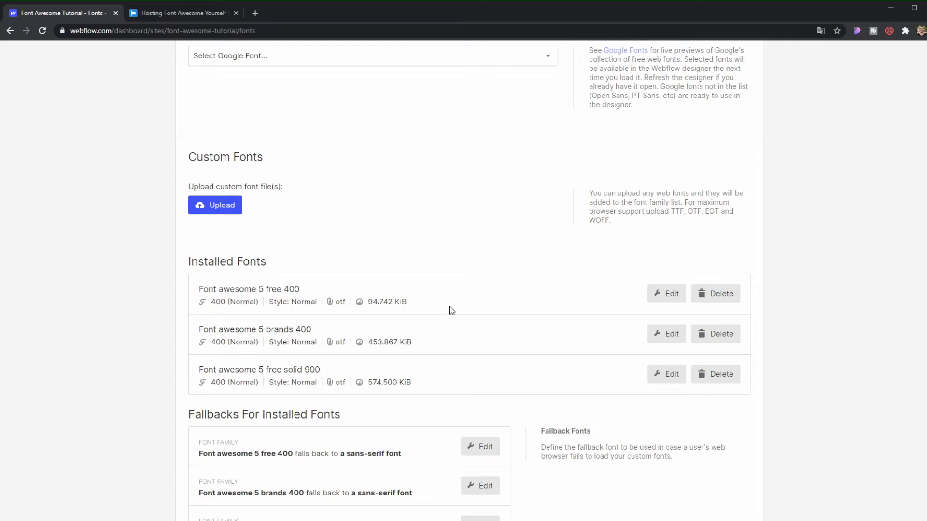
{"action": "scroll", "coordinate": [447, 304], "scroll_direction": "up", "scroll_amount": 3}
{"action": "left_click", "coordinate": [622, 91]}
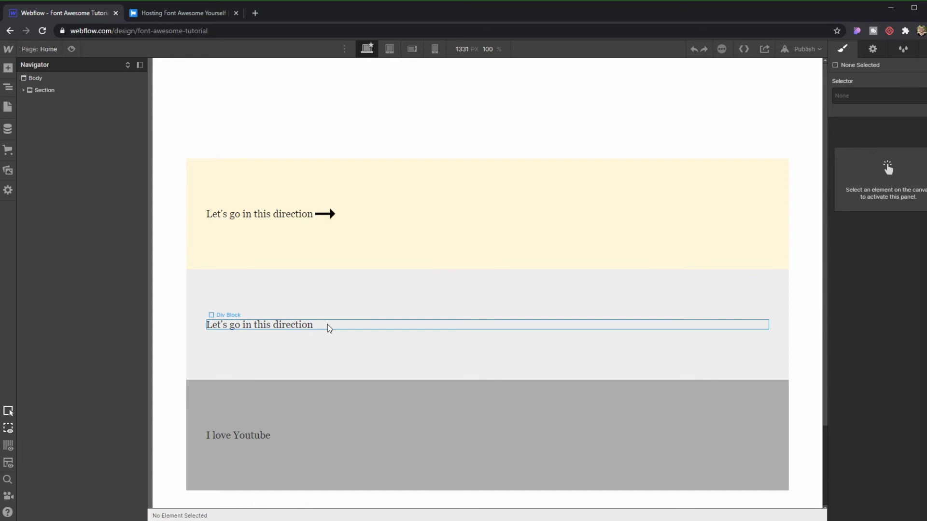
Search the Font Awesome icons for 'arrow'.
{"action": "left_click", "coordinate": [179, 13]}
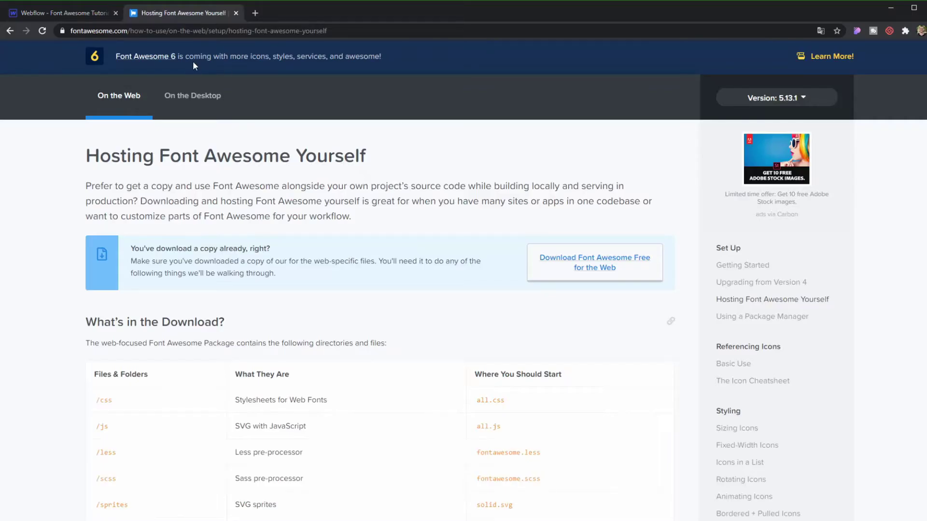
{"action": "scroll", "coordinate": [192, 61], "scroll_direction": "up", "scroll_amount": 1}
{"action": "left_click", "coordinate": [276, 65]}
{"action": "type", "text": "a"}
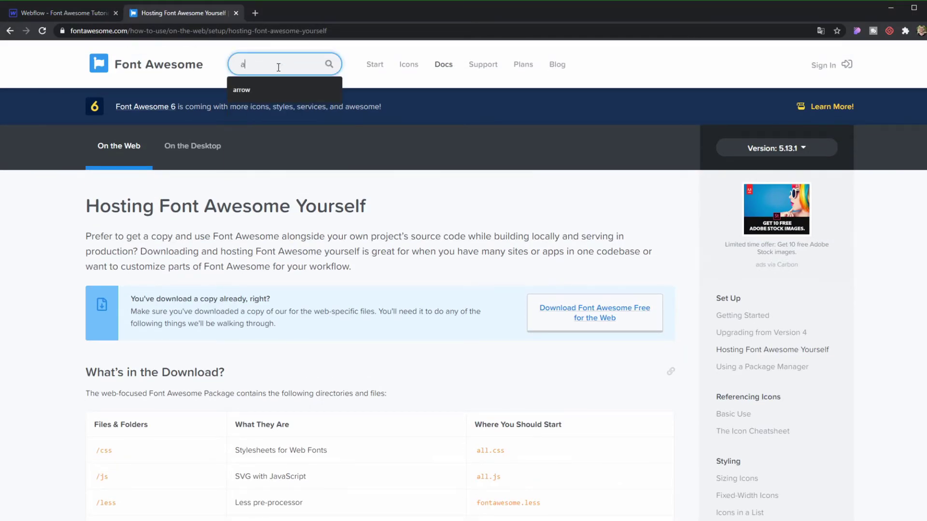
{"action": "type", "text": "rrow"}
{"action": "key", "text": "Return"}
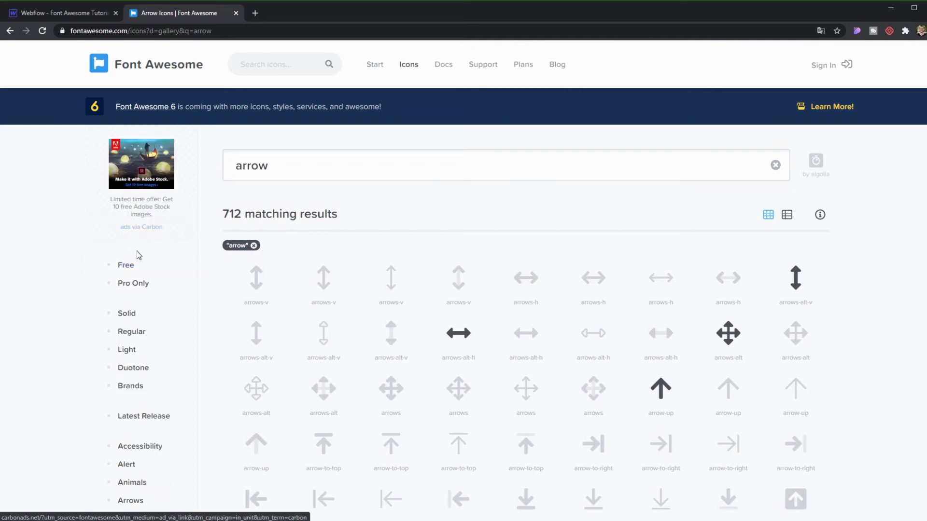
Filter to free icons and copy the solid long-arrow-alt-right unicode glyph (f30b).
{"action": "left_click", "coordinate": [128, 269]}
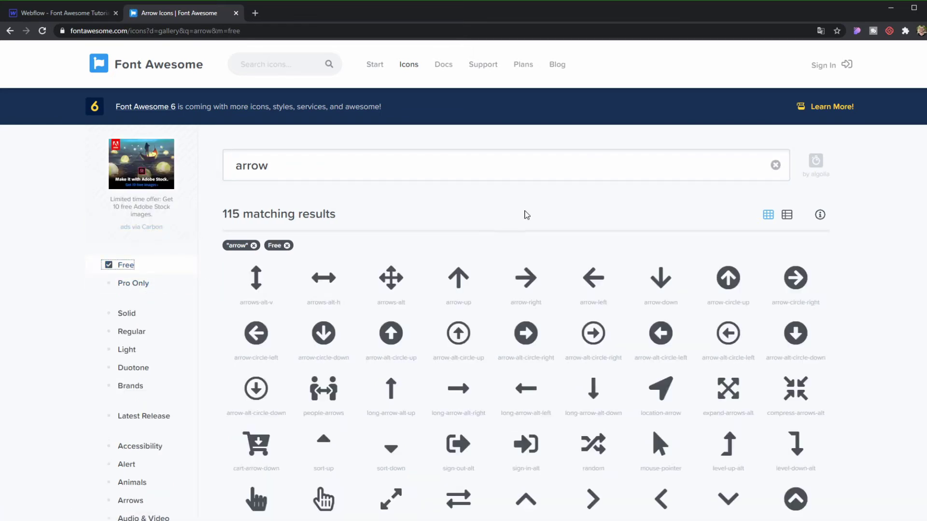
{"action": "left_click", "coordinate": [471, 394]}
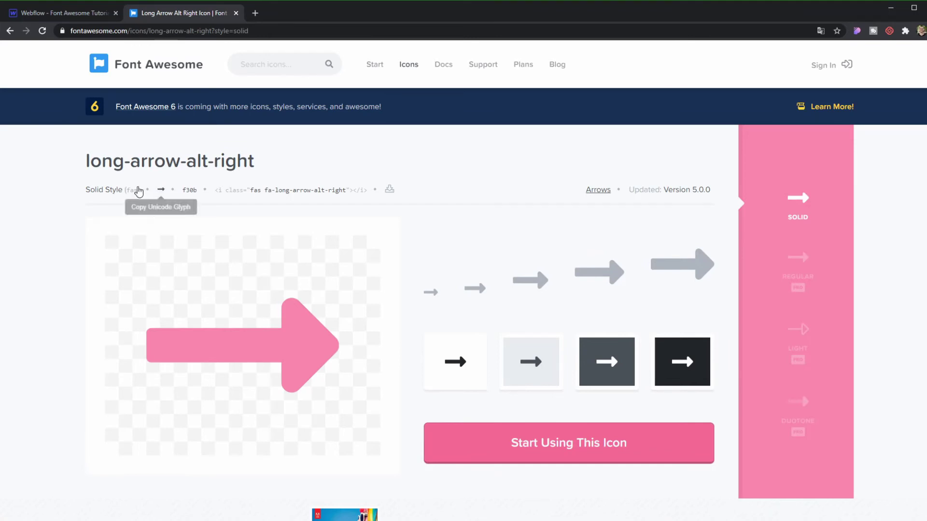
{"action": "left_click", "coordinate": [163, 191]}
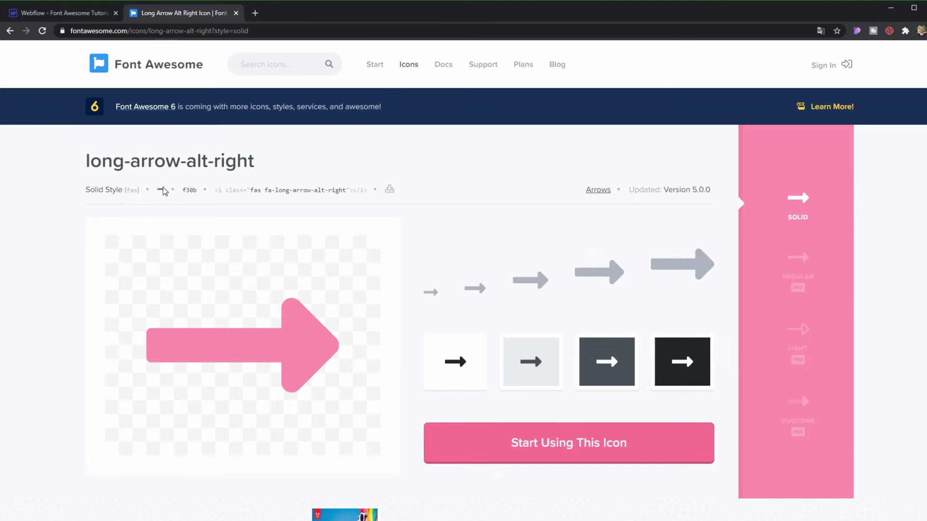
Add a Text Block to the second row's Div Block and clear its placeholder sentence.
{"action": "left_click", "coordinate": [48, 12]}
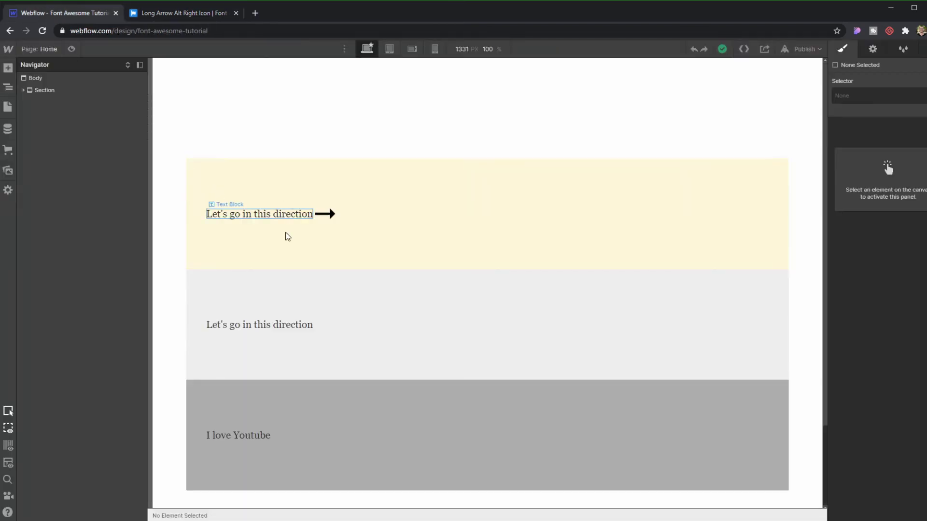
{"action": "left_click", "coordinate": [328, 328]}
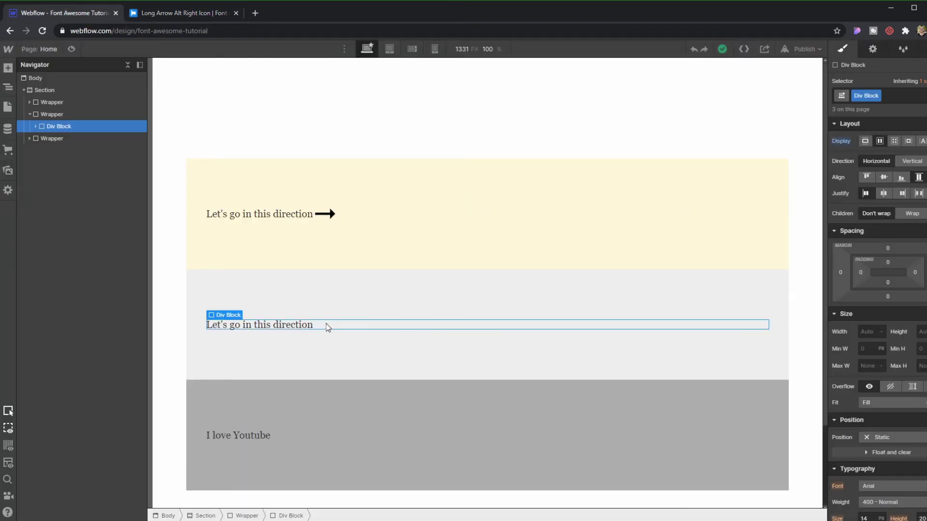
{"action": "key", "text": "ctrl+e"}
{"action": "type", "text": "text"}
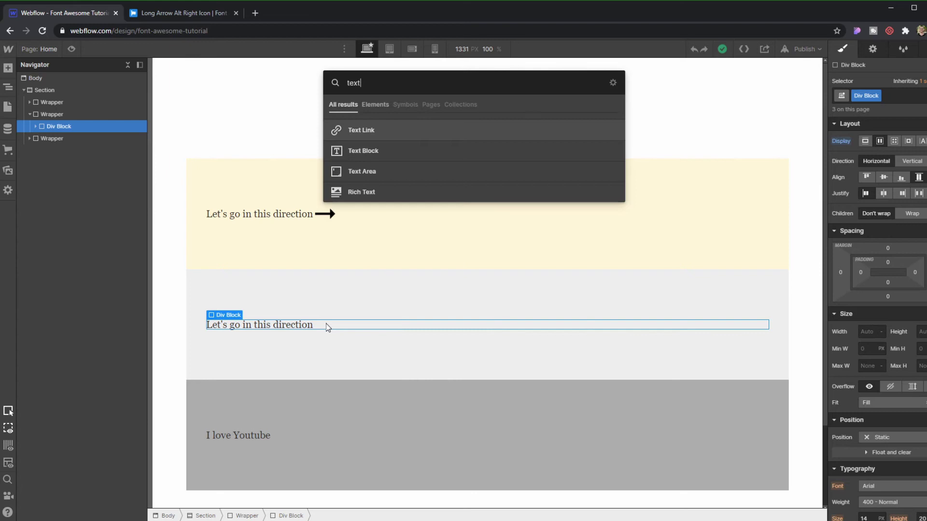
{"action": "left_click", "coordinate": [404, 152]}
{"action": "double_click", "coordinate": [352, 328]}
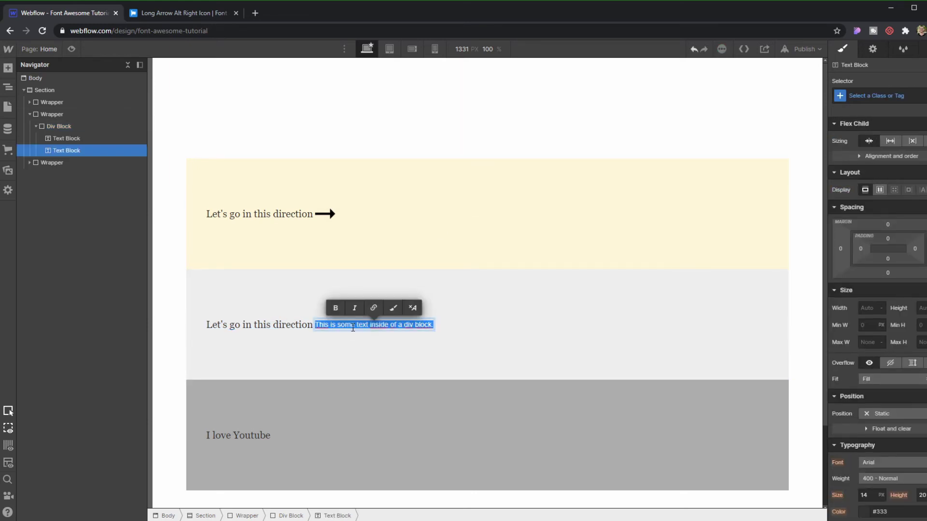
{"action": "key", "text": "BackSpace"}
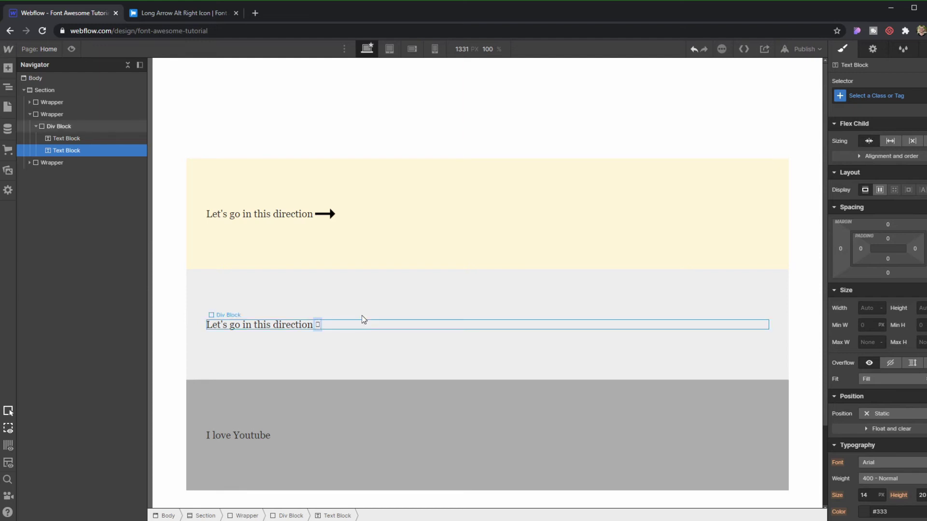
{"action": "left_click", "coordinate": [361, 315]}
{"action": "left_click", "coordinate": [319, 325]}
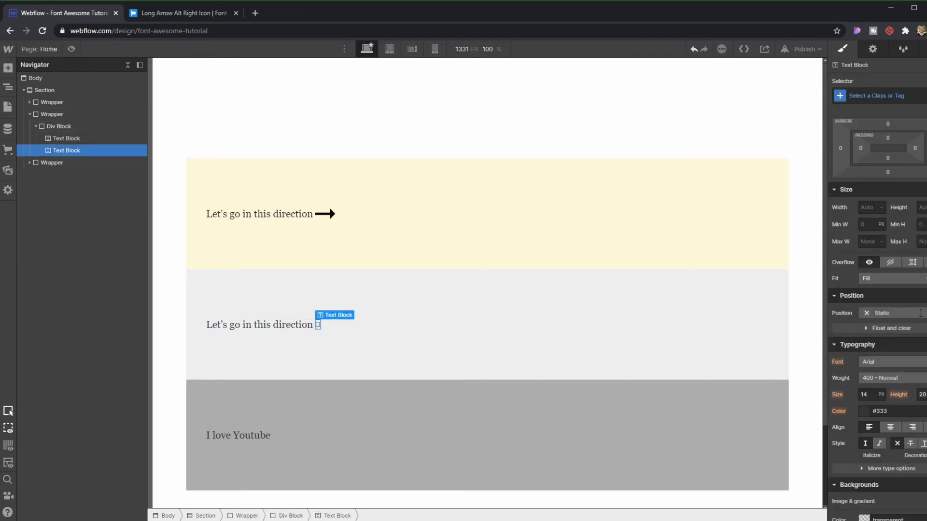
Set the Text Block's font to Font Awesome 5 Free Solid at size 40.
{"action": "left_click", "coordinate": [893, 362]}
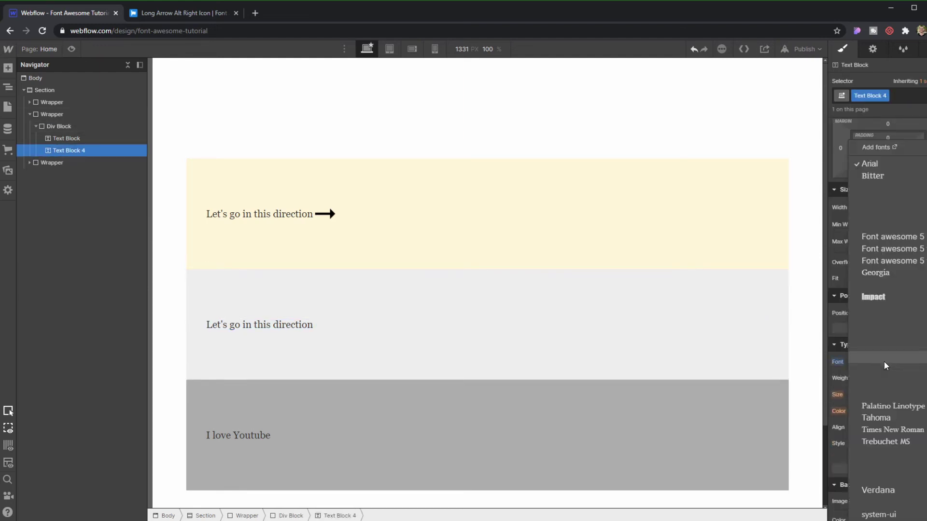
{"action": "left_click", "coordinate": [917, 262]}
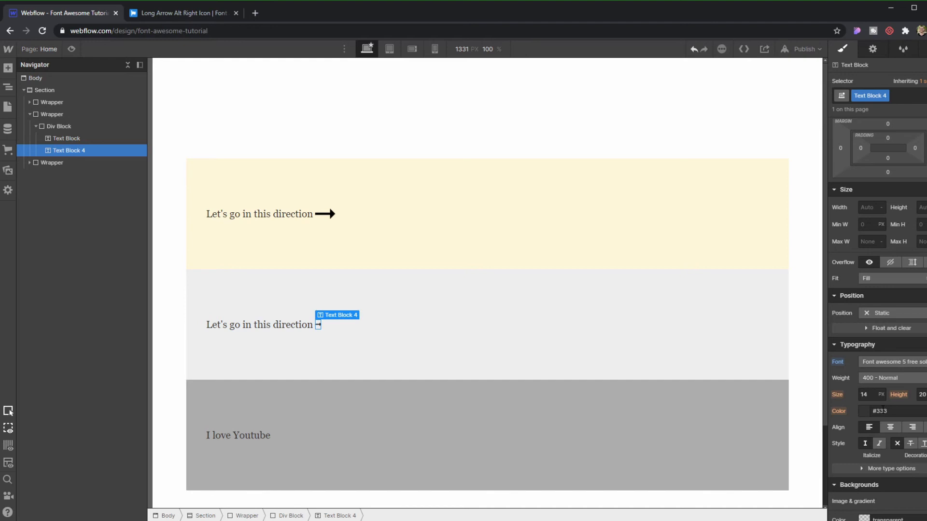
{"action": "scroll", "coordinate": [916, 409], "scroll_direction": "down", "scroll_amount": 2}
{"action": "left_click", "coordinate": [875, 293]}
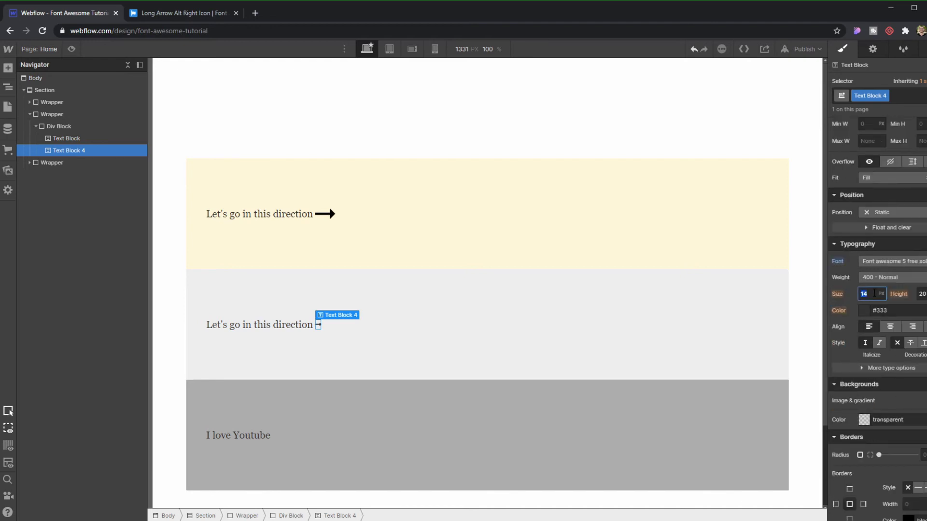
{"action": "type", "text": "40"}
Colour the arrow glyph a dark olive green.
{"action": "left_click", "coordinate": [880, 309]}
{"action": "left_click_drag", "start_coordinate": [893, 357], "coordinate": [924, 353]}
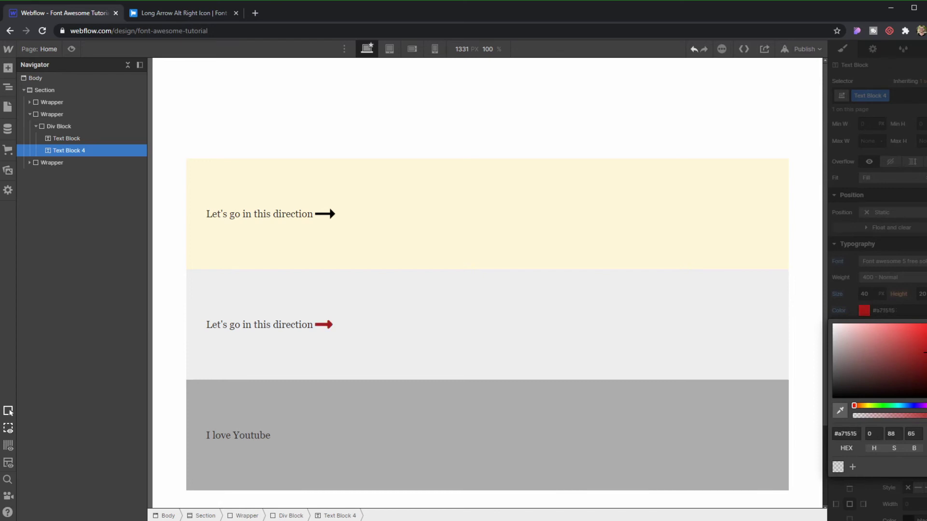
{"action": "left_click_drag", "start_coordinate": [854, 406], "coordinate": [870, 405]}
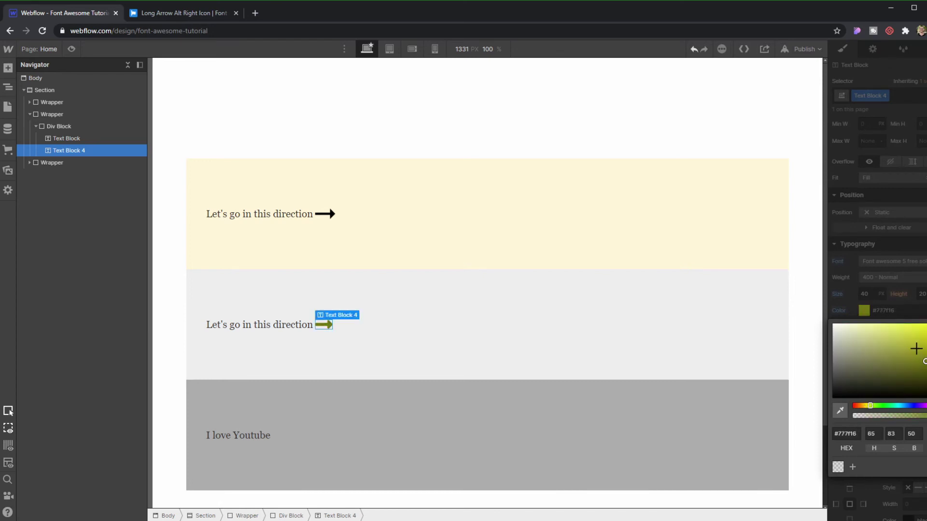
{"action": "mouse_move", "coordinate": [916, 349]}
{"action": "left_mouse_down"}
{"action": "mouse_move", "coordinate": [922, 336]}
{"action": "mouse_move", "coordinate": [924, 363]}
{"action": "mouse_move", "coordinate": [917, 339]}
{"action": "left_mouse_up"}
Search Font Awesome for 'youtube' and copy the youtube brand icon's Unicode glyph (f167).
{"action": "left_click", "coordinate": [445, 366]}
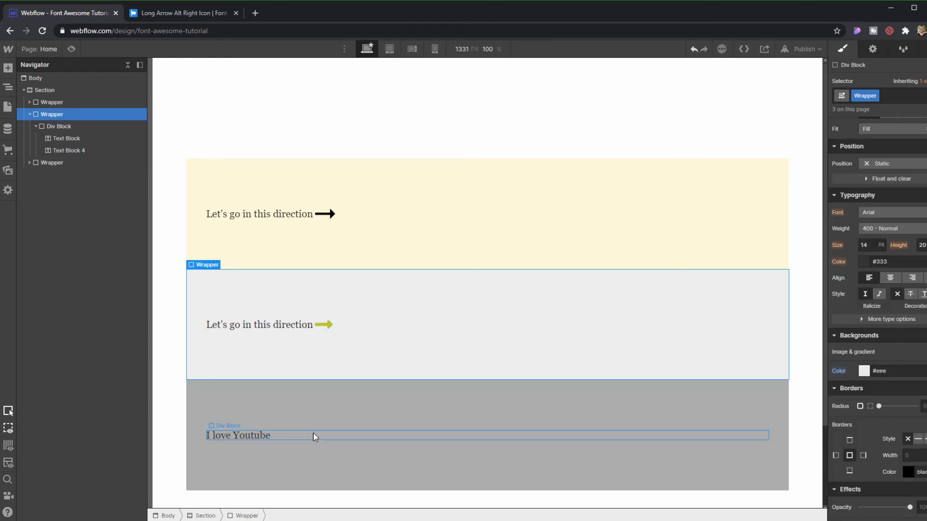
{"action": "left_click", "coordinate": [163, 11]}
{"action": "left_click", "coordinate": [287, 66]}
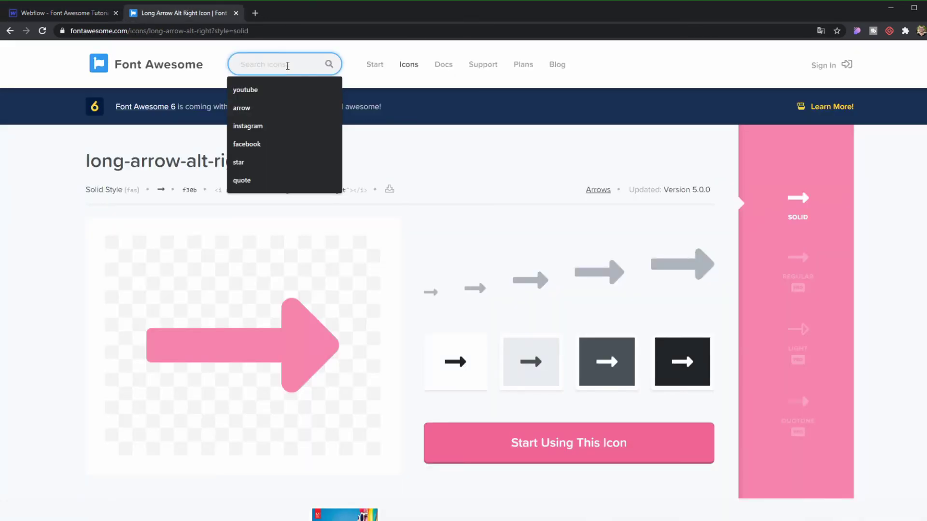
{"action": "type", "text": "youtube"}
{"action": "key", "text": "Return"}
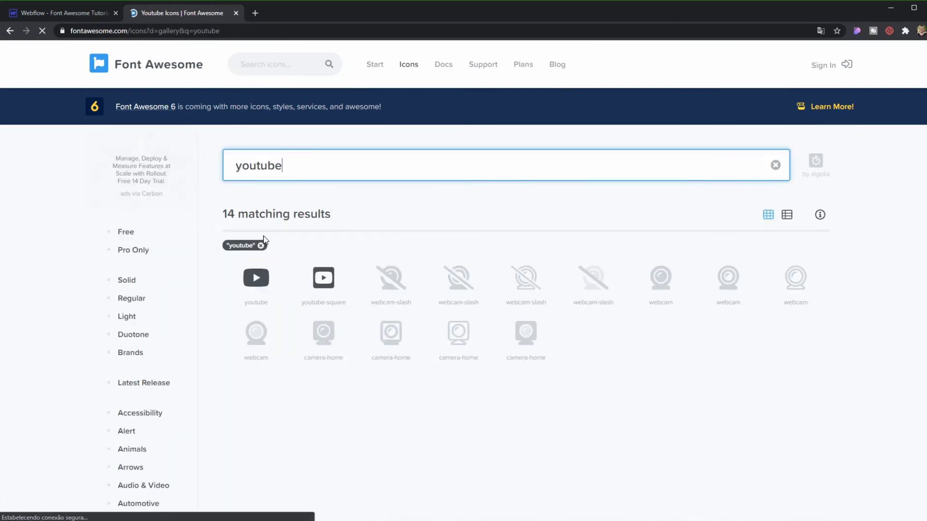
{"action": "left_click", "coordinate": [256, 278]}
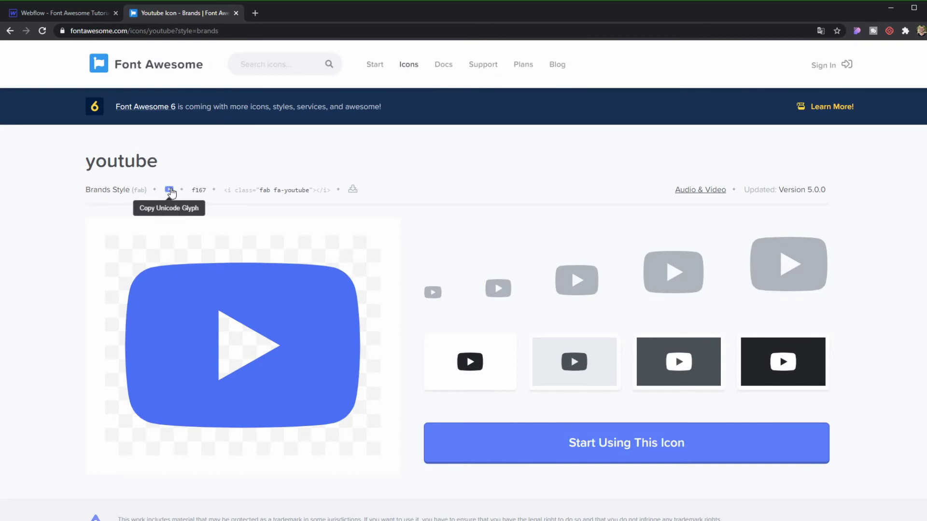
{"action": "left_click", "coordinate": [170, 190]}
Add a Text Block beside 'I love Youtube' and paste the YouTube glyph over its sample text.
{"action": "left_click", "coordinate": [76, 15]}
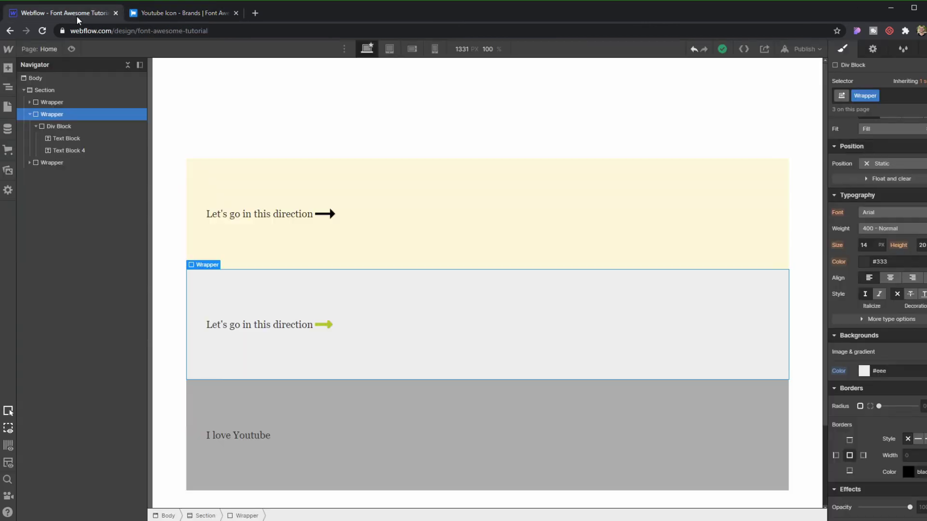
{"action": "left_click", "coordinate": [292, 437]}
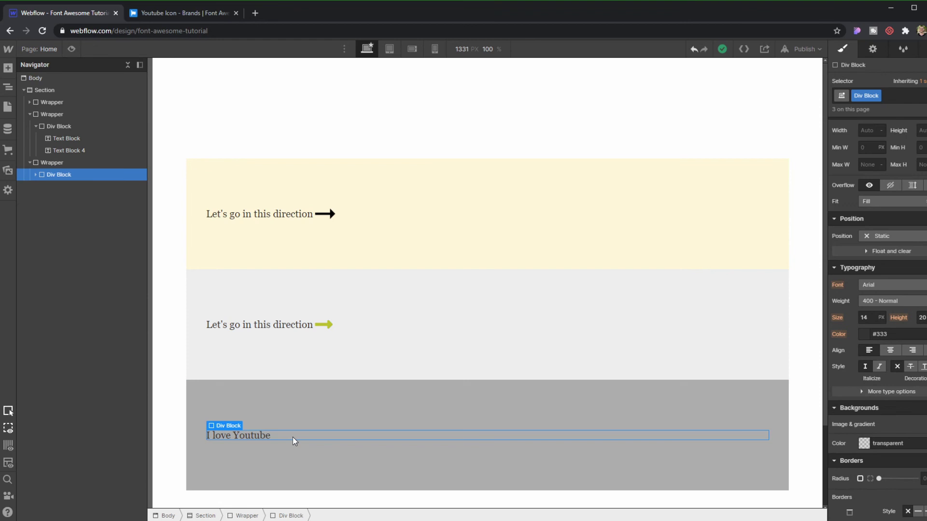
{"action": "key", "text": "ctrl+e"}
{"action": "type", "text": "text"}
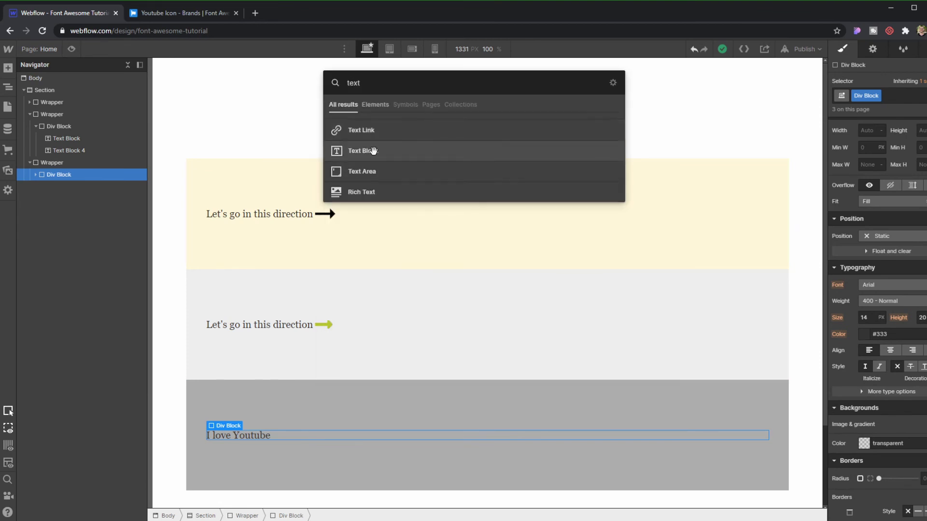
{"action": "left_click", "coordinate": [375, 152]}
{"action": "double_click", "coordinate": [341, 434]}
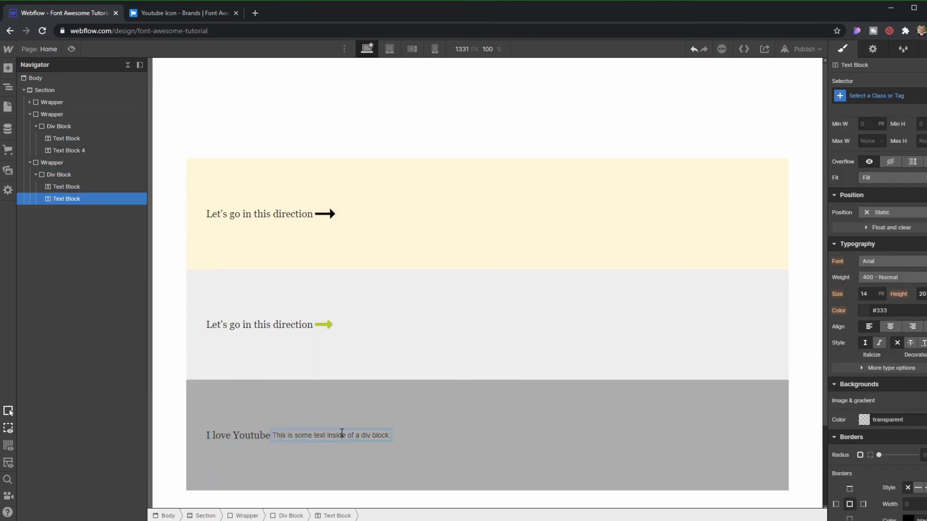
{"action": "key", "text": "ctrl+a"}
{"action": "key", "text": "ctrl+v"}
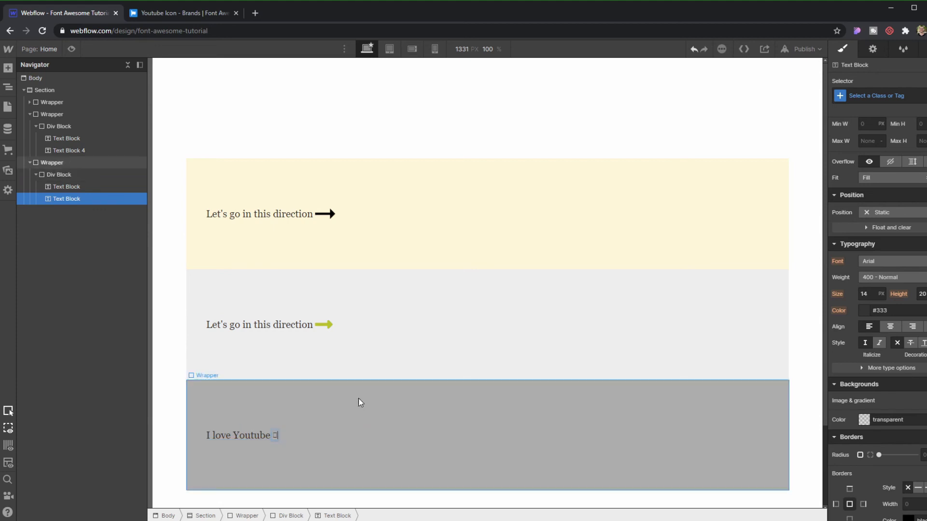
{"action": "left_click", "coordinate": [358, 399]}
{"action": "left_click", "coordinate": [273, 435]}
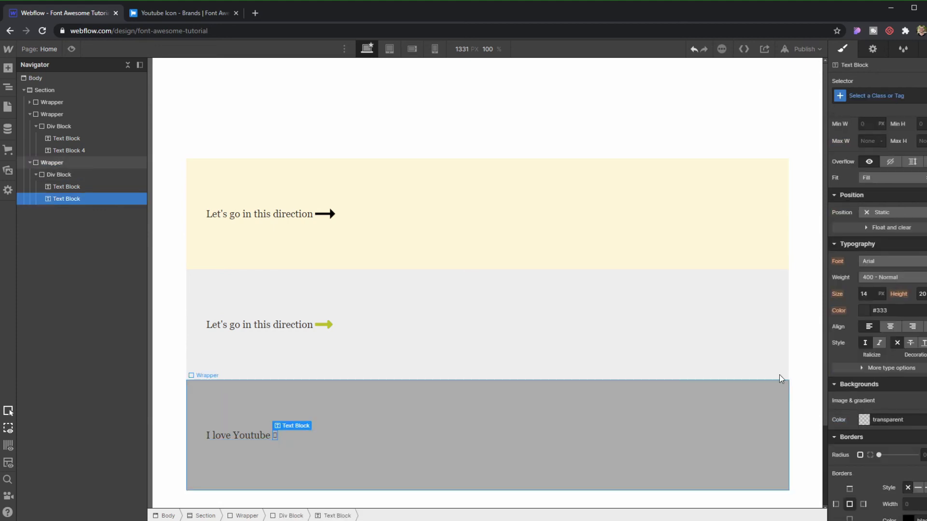
Set the glyph's font to Font Awesome 5 Brands and its colour to red.
{"action": "left_click", "coordinate": [907, 260]}
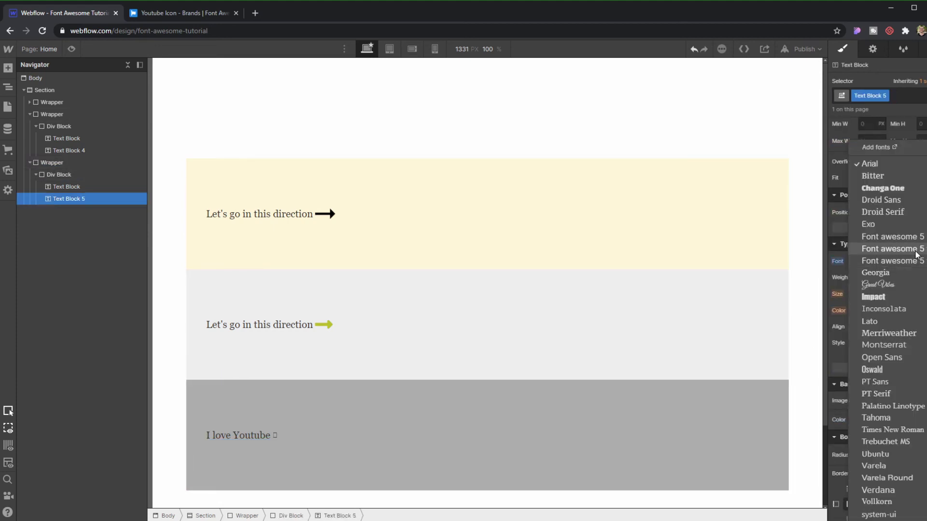
{"action": "left_click", "coordinate": [923, 236]}
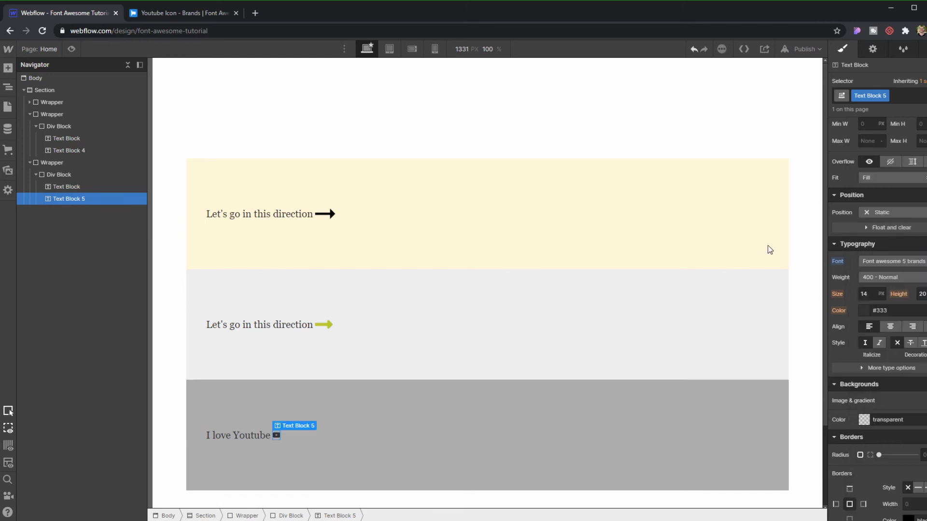
{"action": "left_click", "coordinate": [866, 314]}
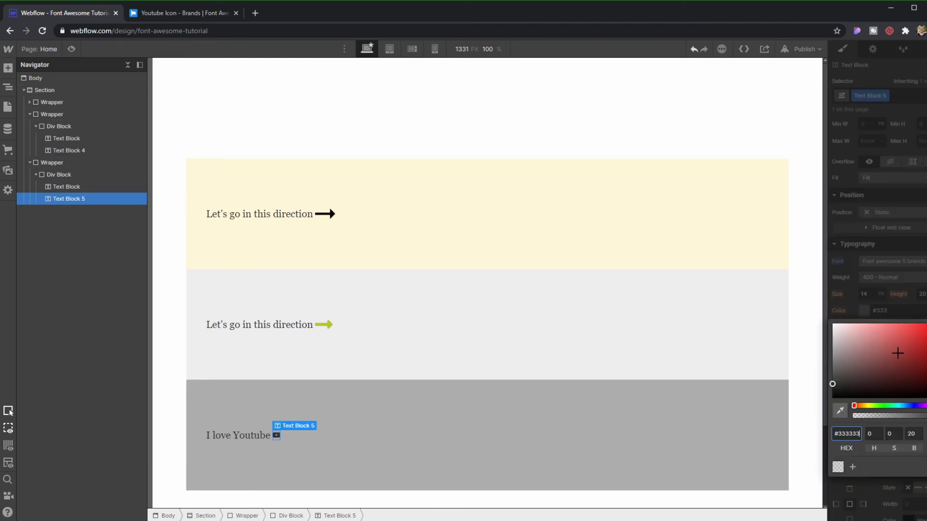
{"action": "type", "text": "red"}
{"action": "key", "text": "Return"}
{"action": "left_click", "coordinate": [710, 355]}
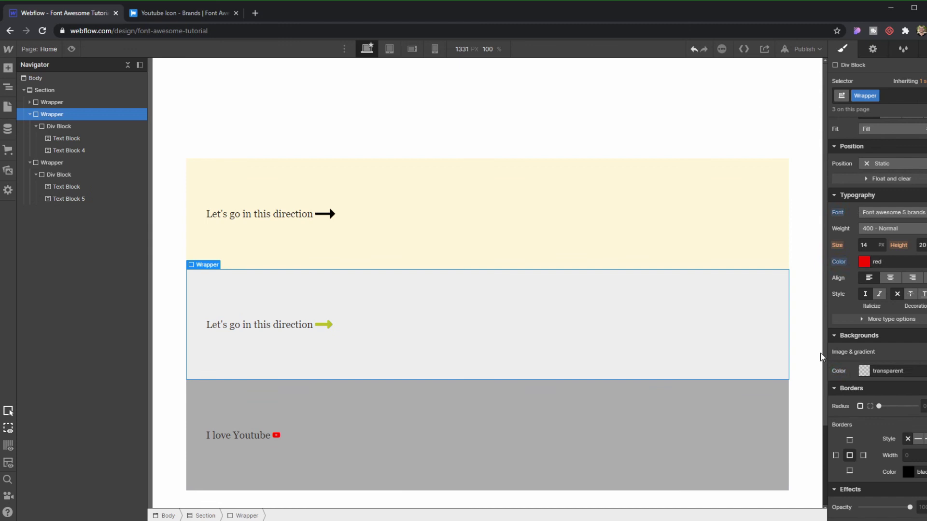
Set the YouTube glyph's font size to 50.
{"action": "left_click", "coordinate": [277, 435]}
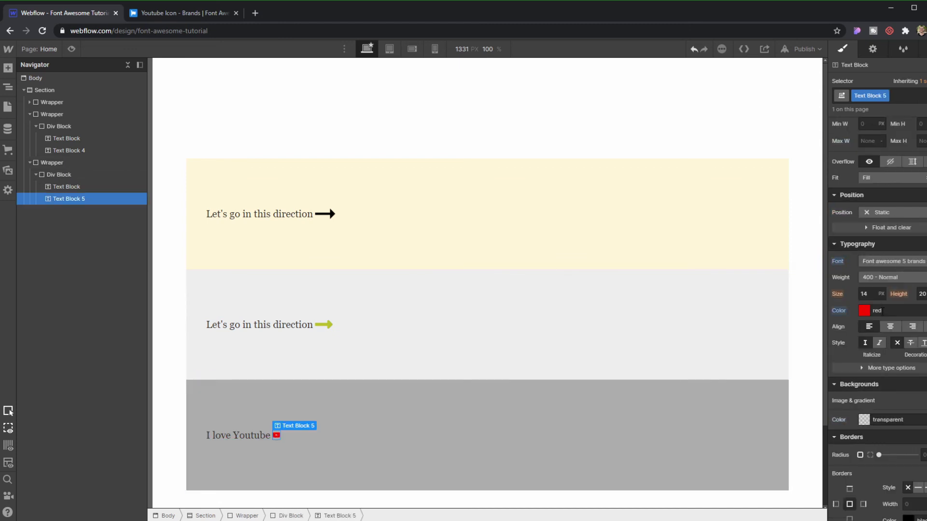
{"action": "left_click", "coordinate": [864, 294]}
{"action": "type", "text": "50"}
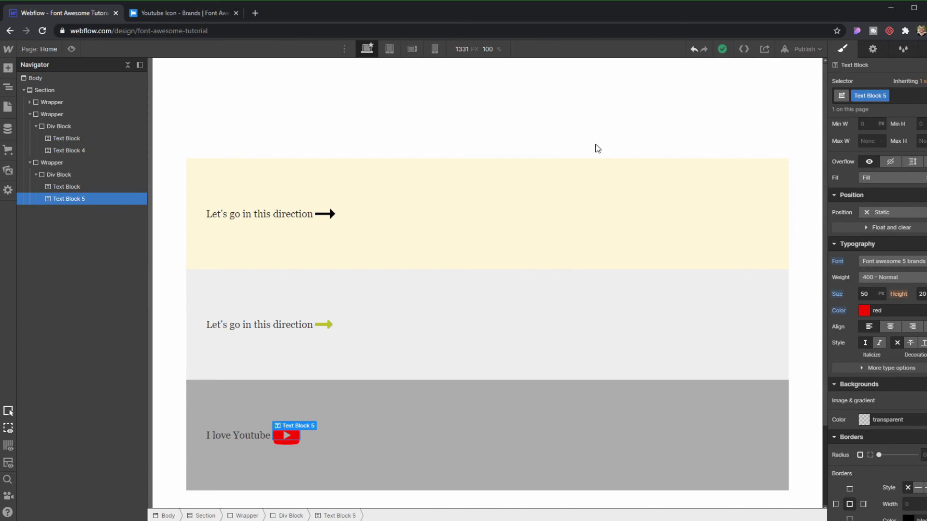
{"action": "left_click", "coordinate": [549, 206]}
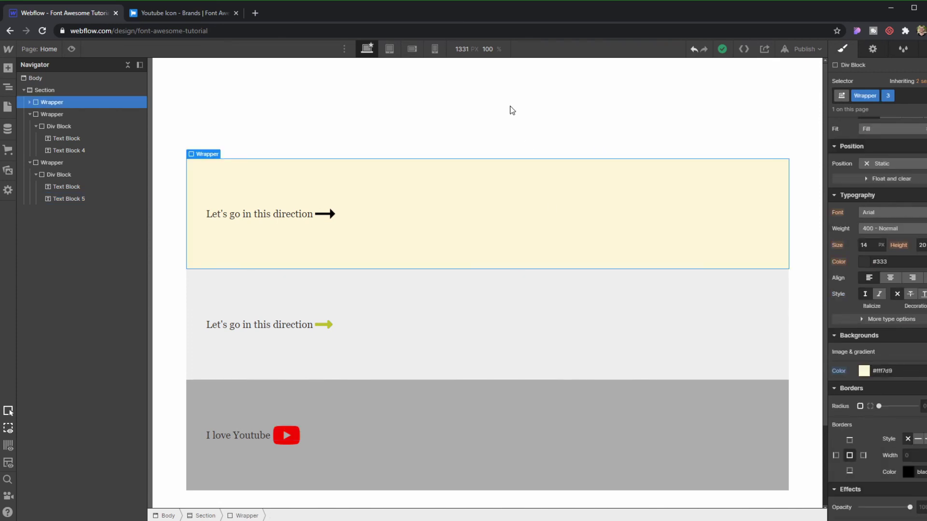